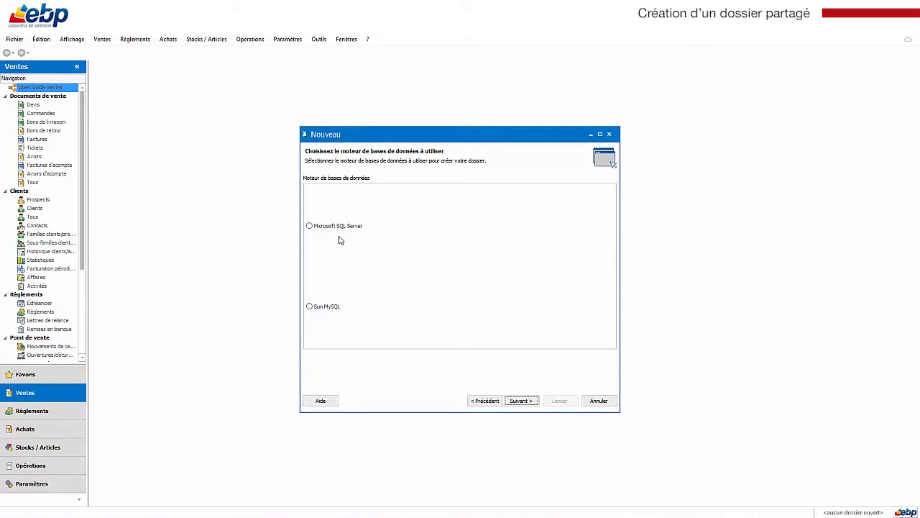
- Choose Microsoft SQL Server as the new folder's database engine and "Poste client seul" as the network installation type
click(315, 229)
click(523, 401)
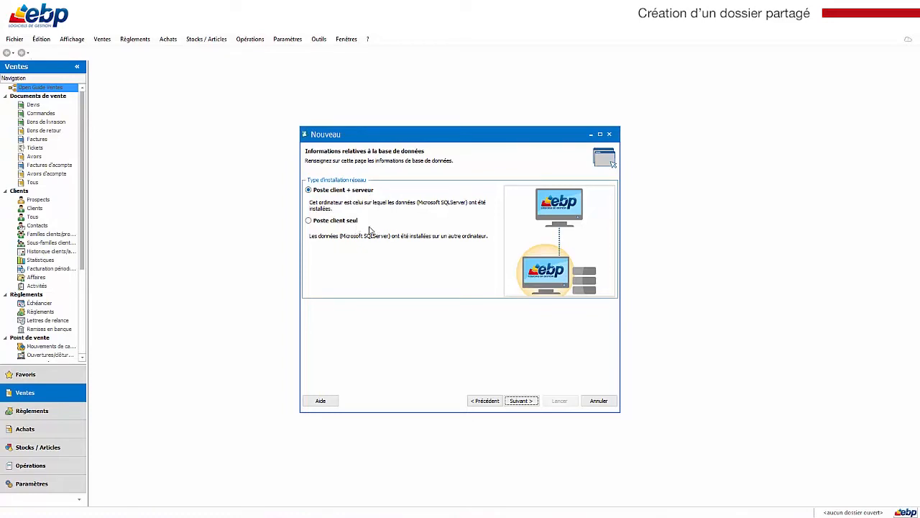
click(311, 224)
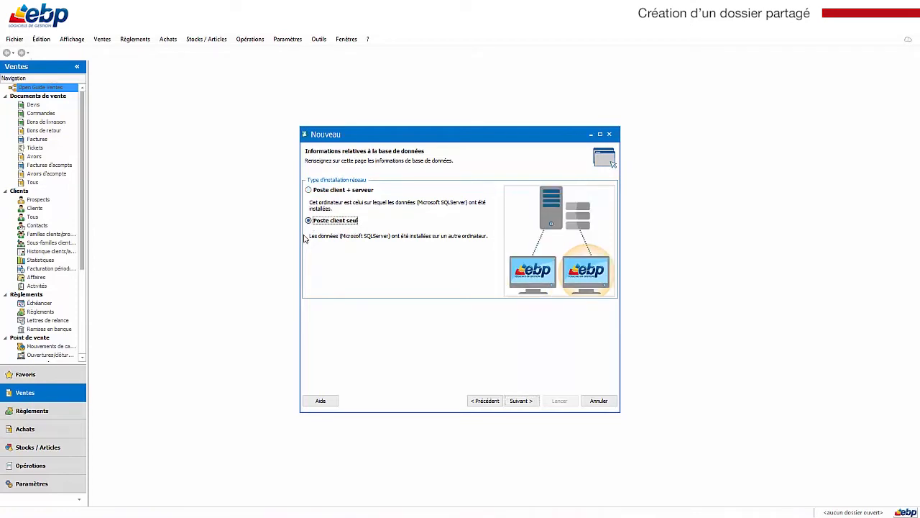
click(520, 402)
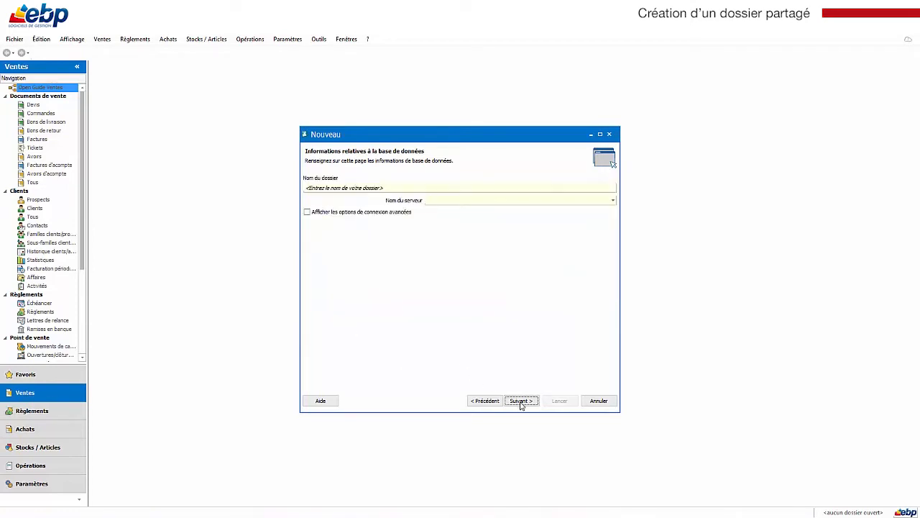
- Name the new folder SARL JESSICA DECO
click(389, 188)
text(SARL)
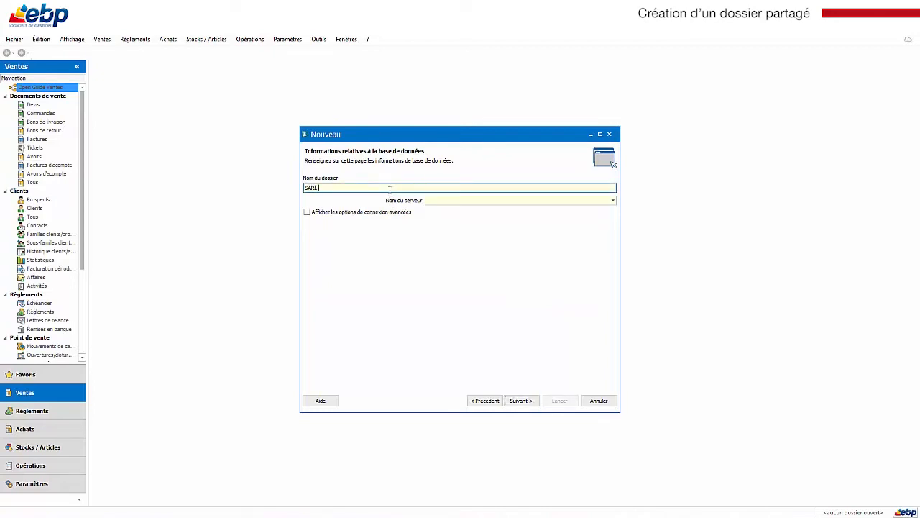
text( JESSICA DECO)
- Select WKSRBT0091\EBP as the folder's server and show the advanced connection options, keeping their default values
click(614, 200)
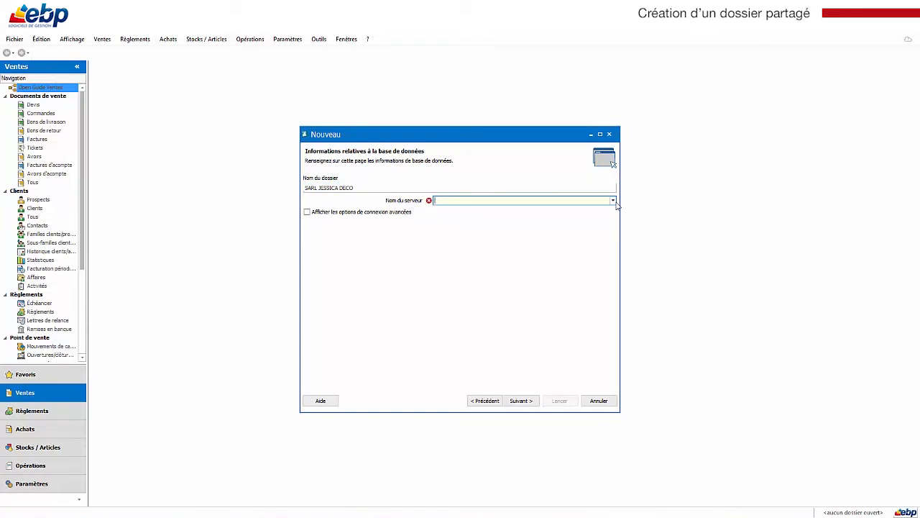
click(614, 201)
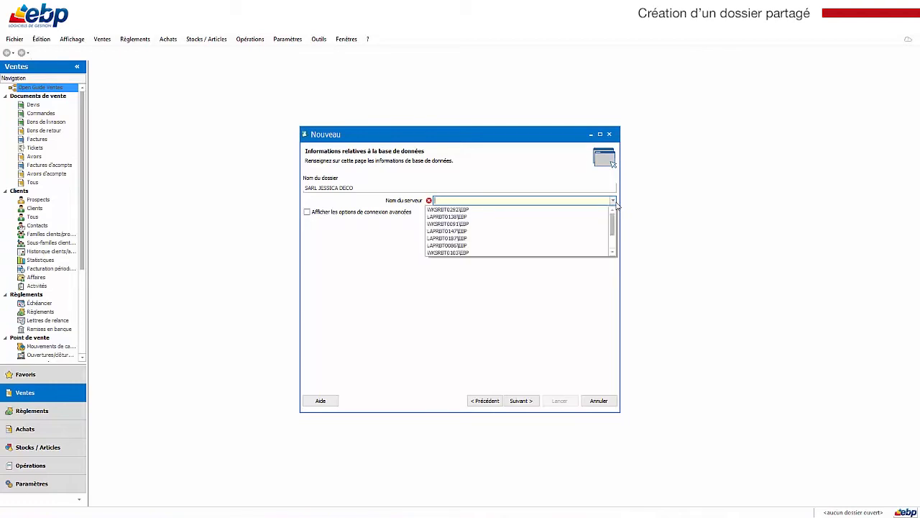
click(477, 224)
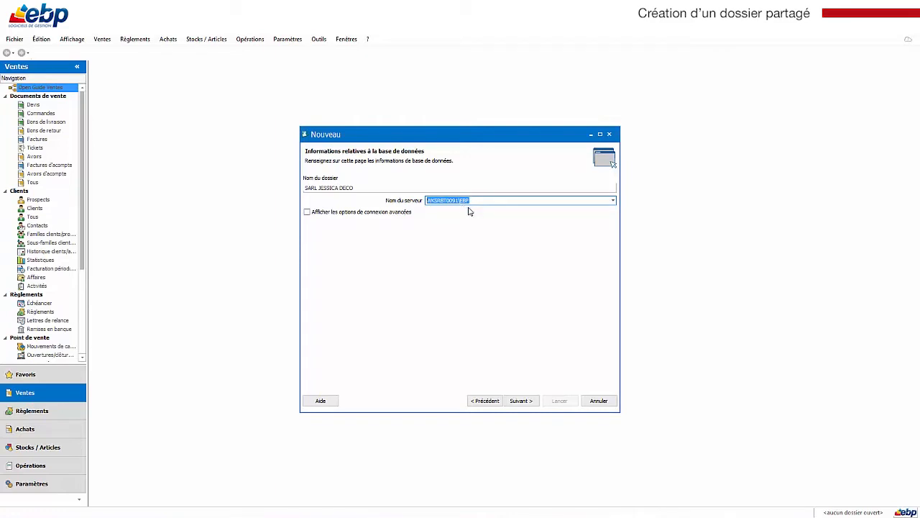
click(307, 213)
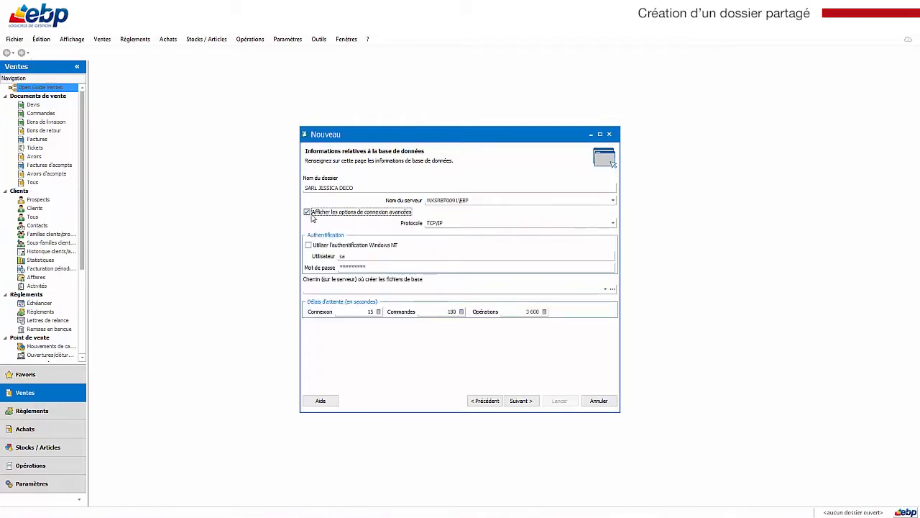
click(524, 400)
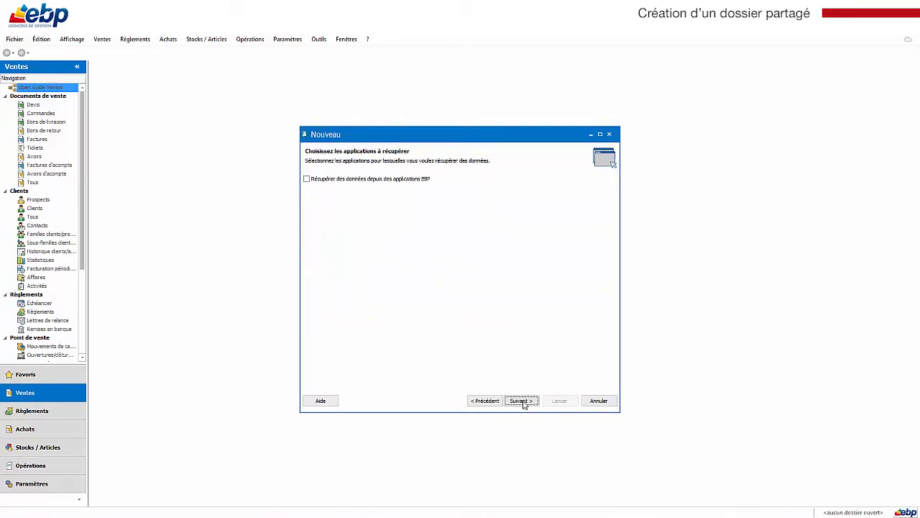
- Skip recovering data from EBP applications and fill in the company's postal code and city
click(519, 401)
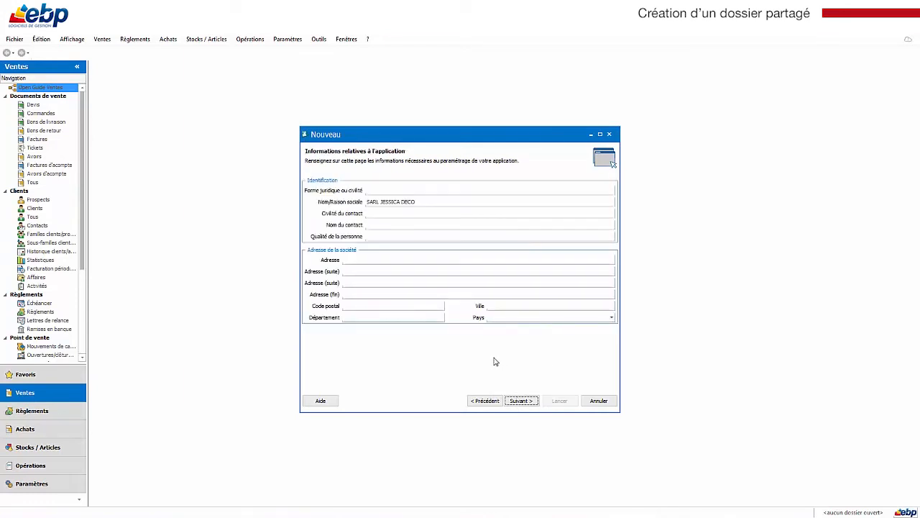
click(388, 308)
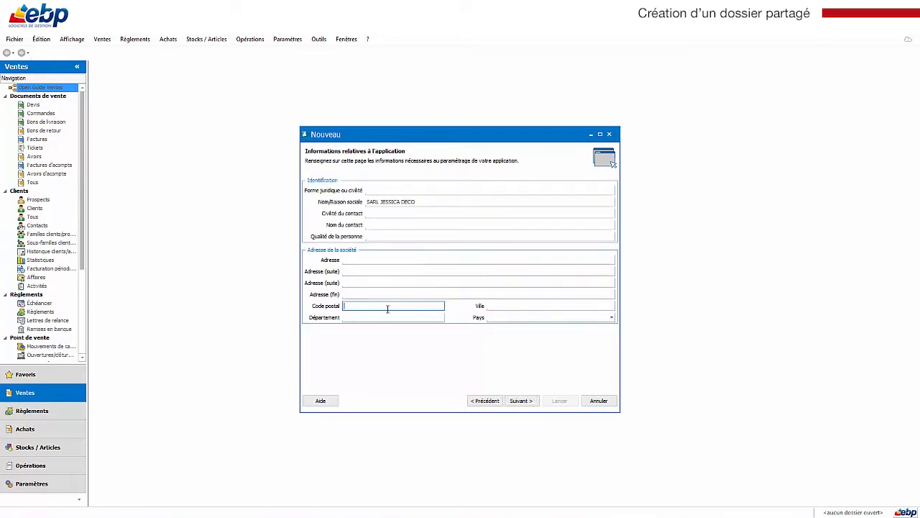
text(78120)
key(Tab)
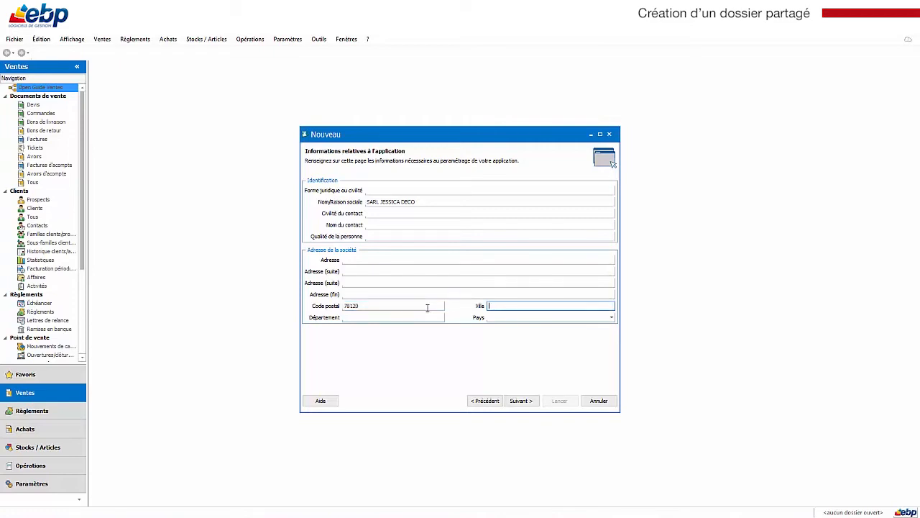
text(RAMBOUILLET)
click(513, 402)
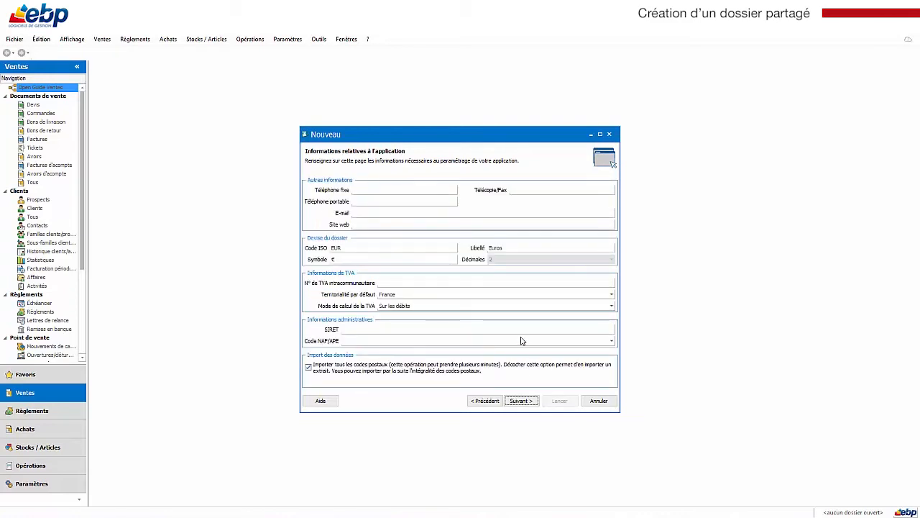
- Accept the default application information and available features, and launch the creation of the folder
click(514, 403)
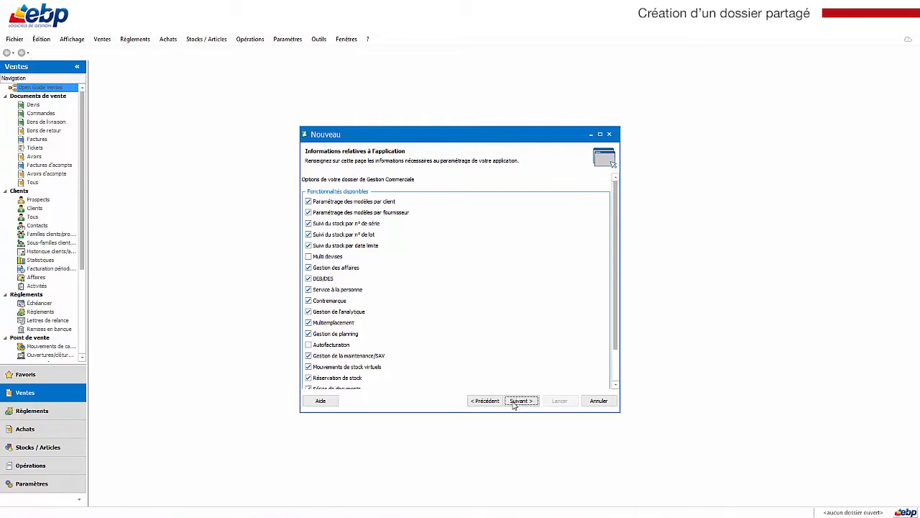
click(514, 403)
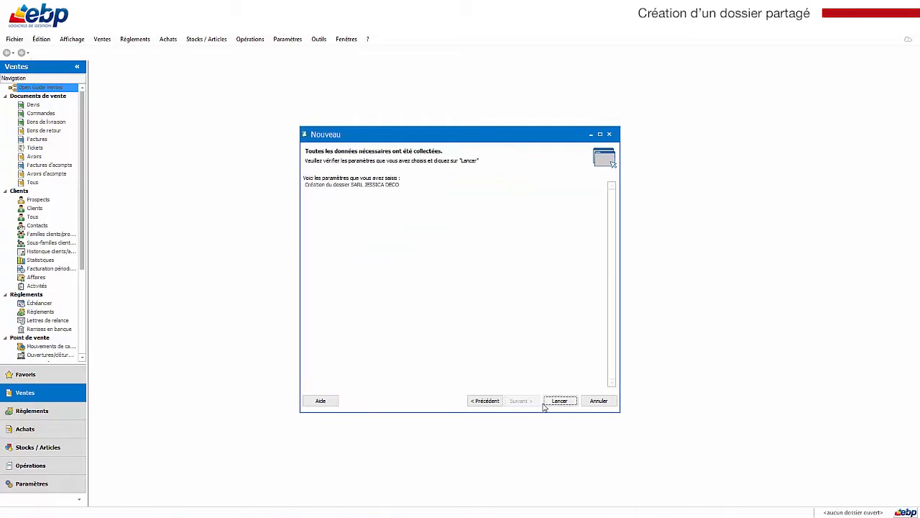
click(548, 402)
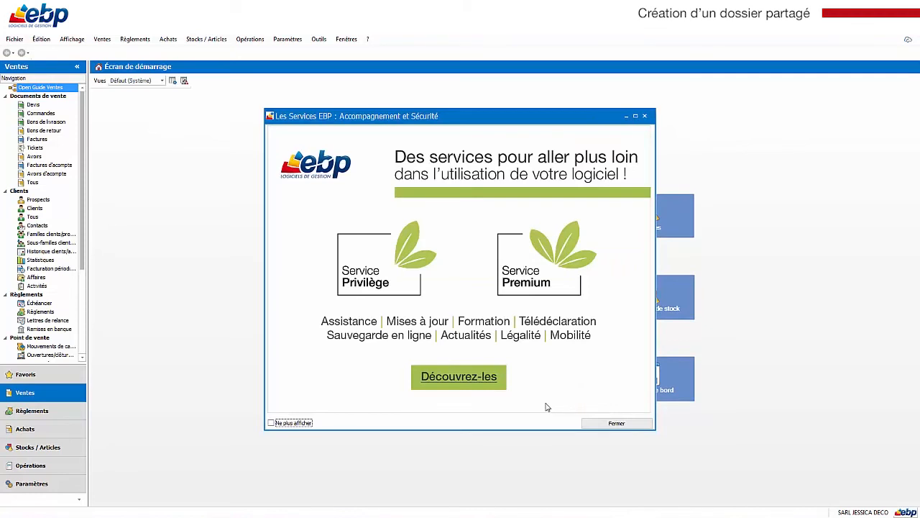
- Dismiss the EBP services offer and finish the wizard by using the created folder without linking it to other applications
click(594, 424)
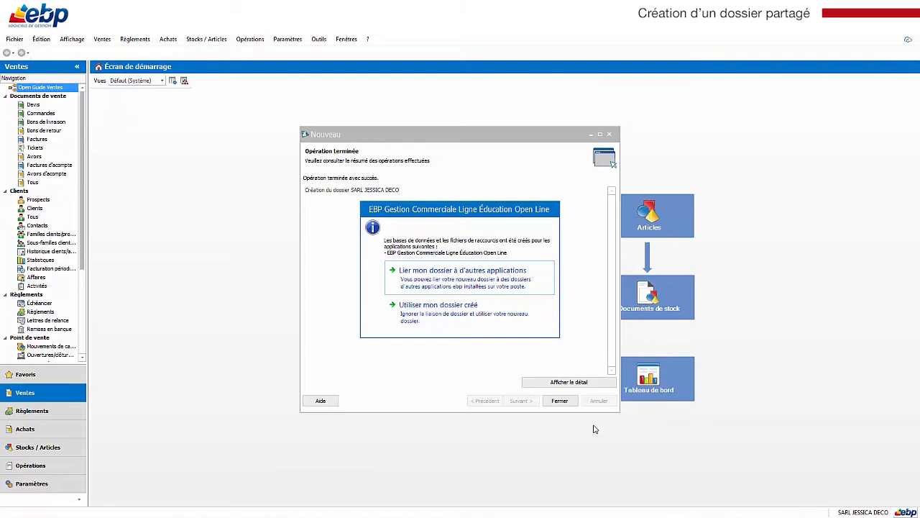
click(502, 307)
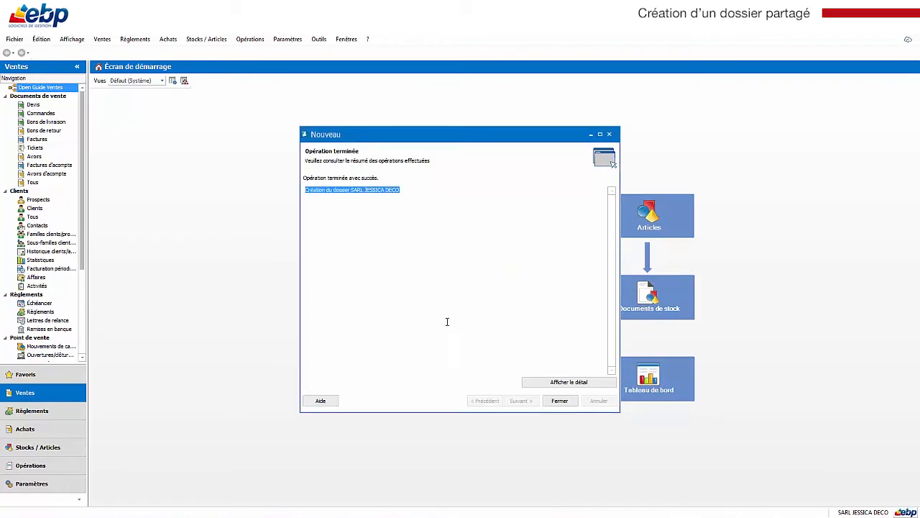
click(550, 405)
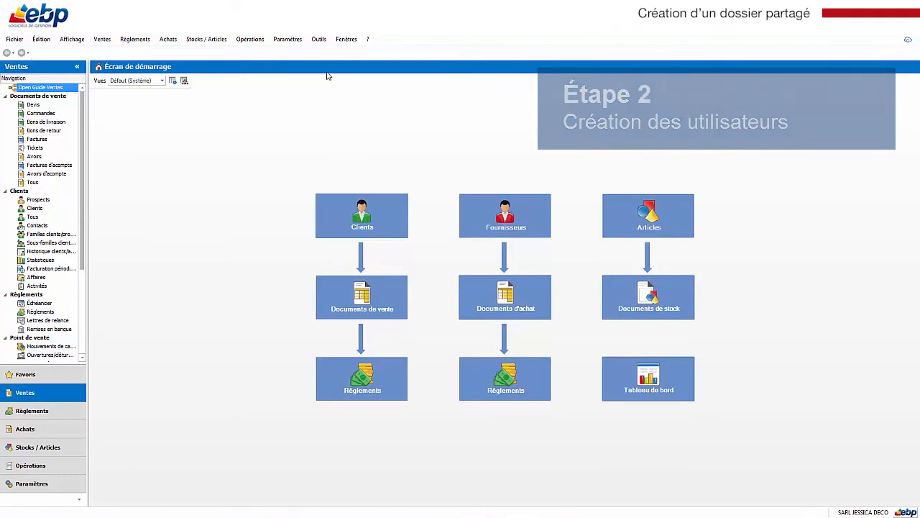
- Add a user with code JP and the user's first name, widening the label column of the rights list, and save the record
click(297, 41)
mouse_move(338, 179)
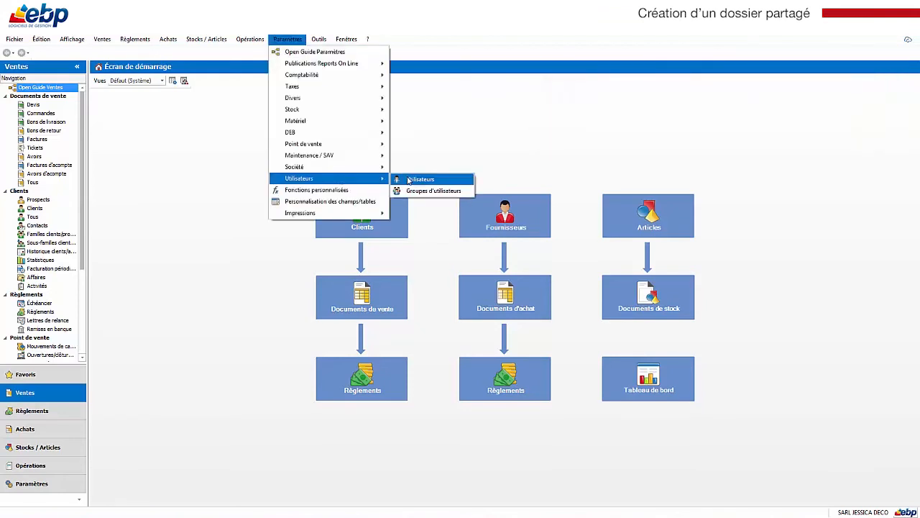
click(410, 180)
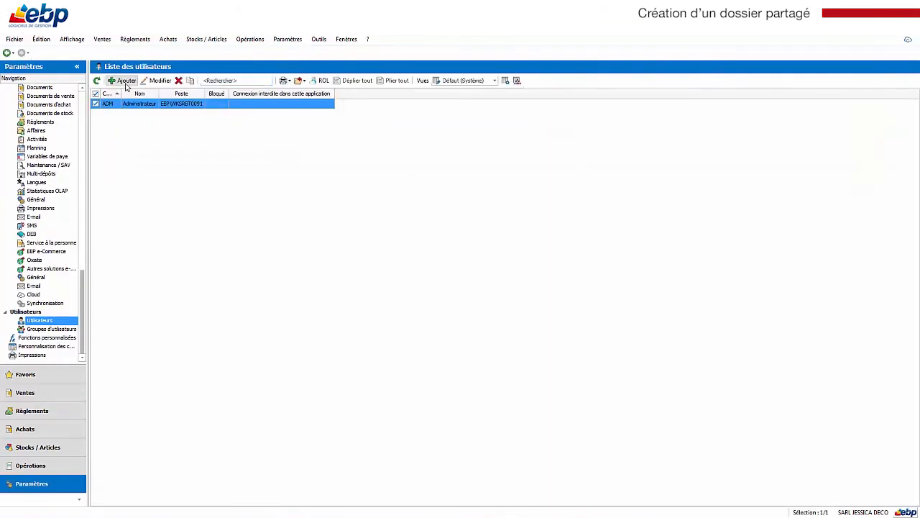
click(126, 82)
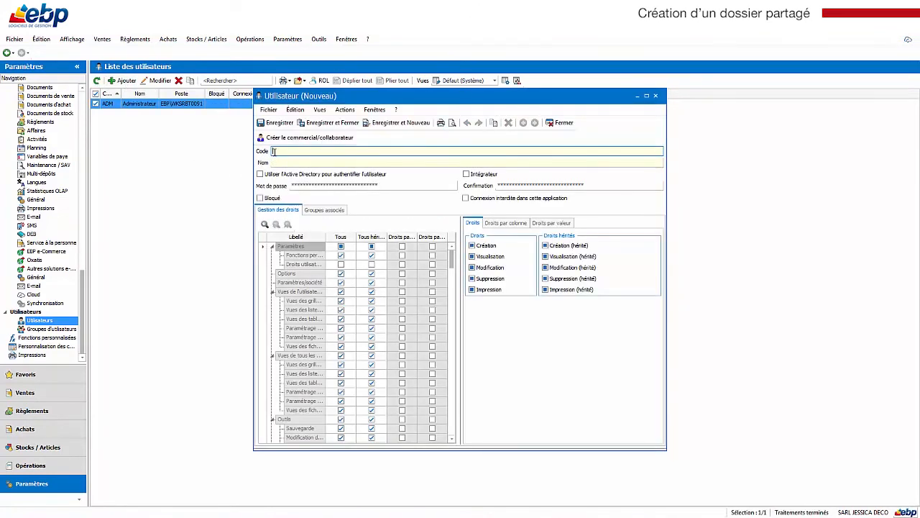
text(JP)
key(Tab)
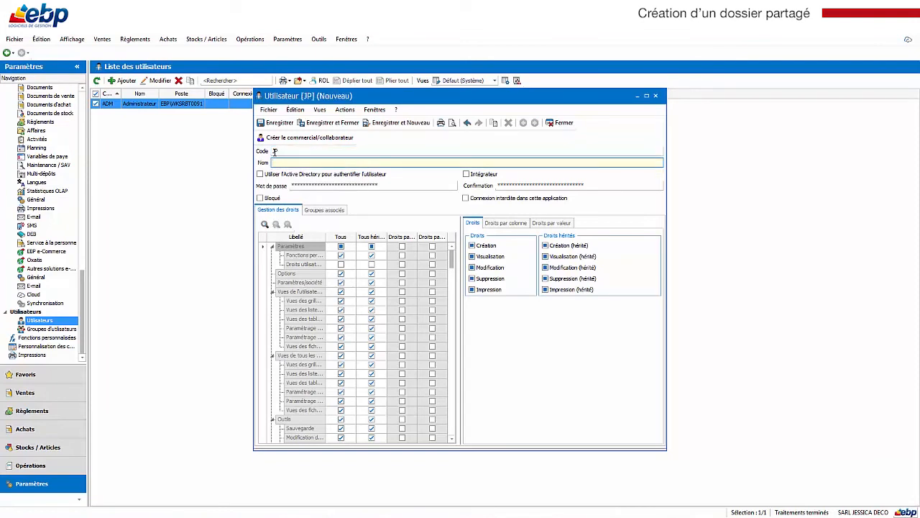
text(Jessica)
drag(332, 238, 364, 239)
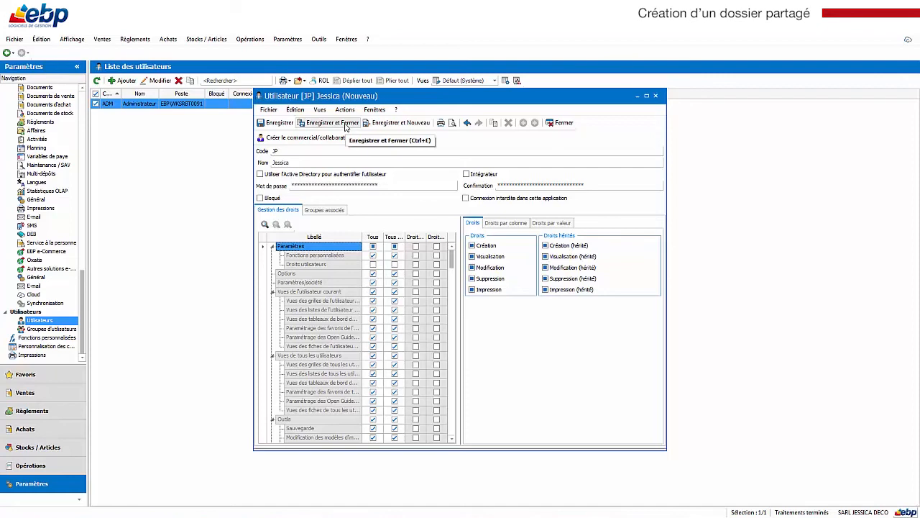
click(346, 124)
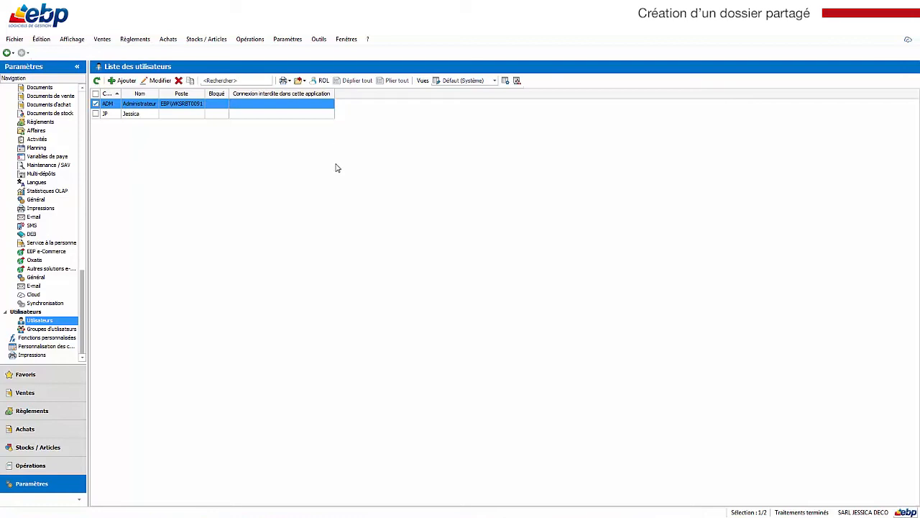
- Start a new folder shortcut using the Microsoft SQL Server engine and the "Poste client seul" installation type
click(15, 39)
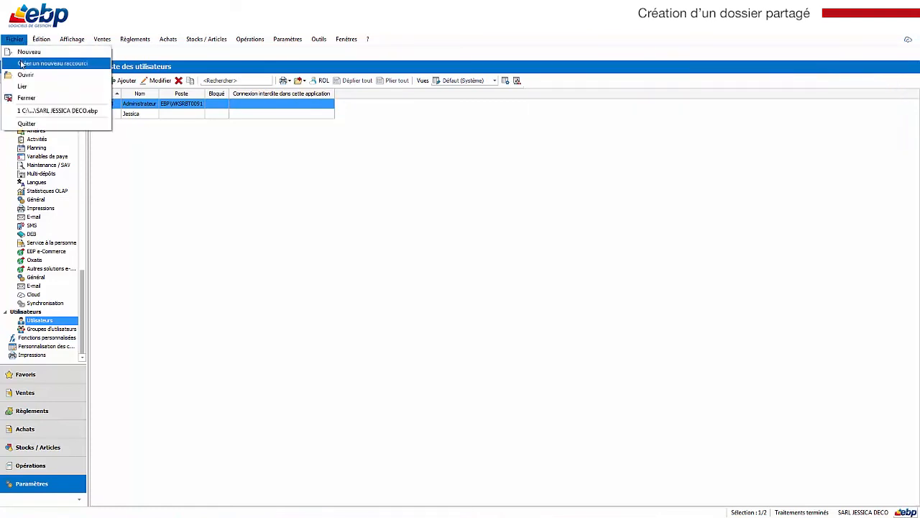
click(22, 64)
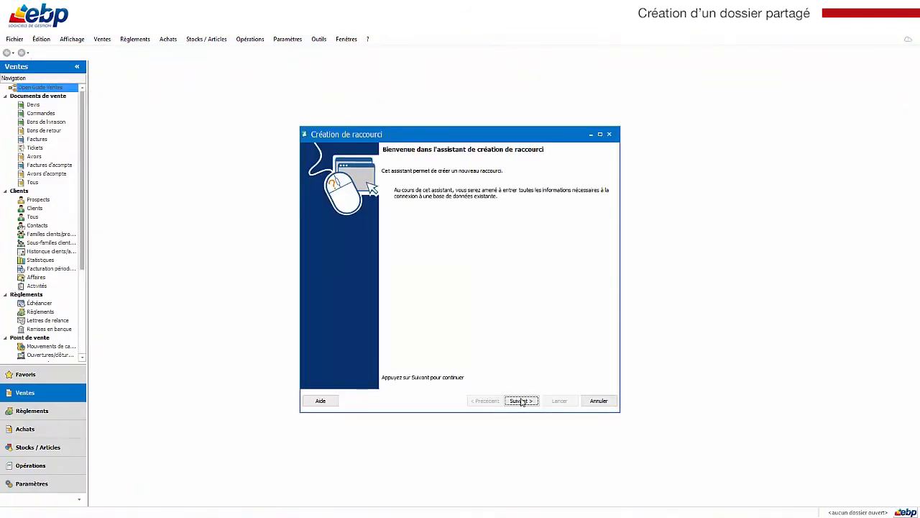
click(521, 400)
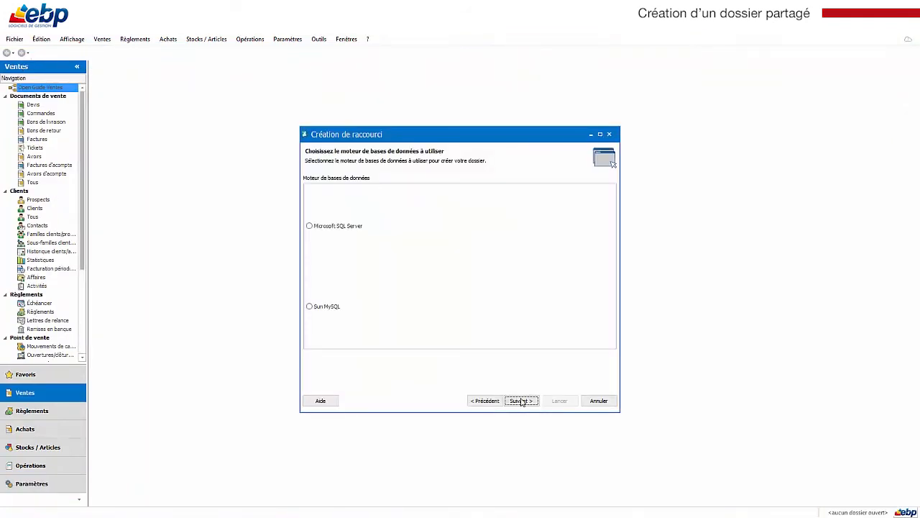
click(311, 227)
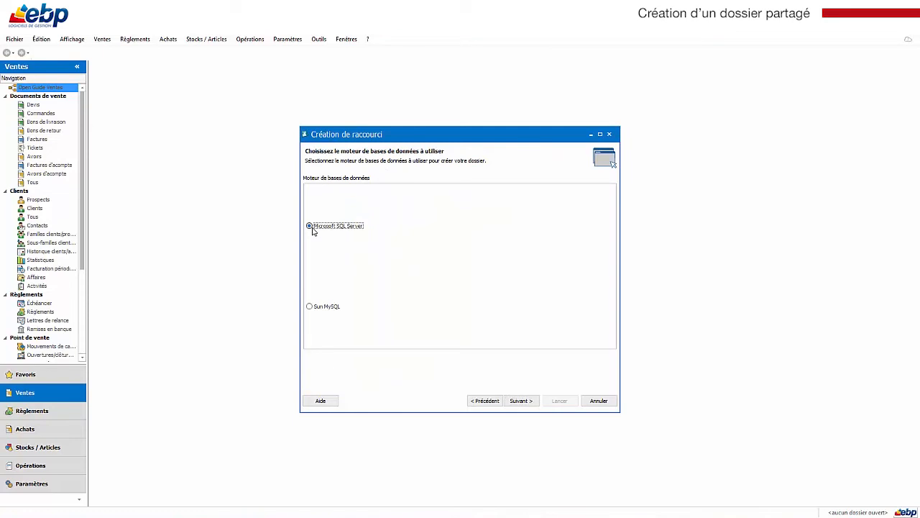
click(521, 400)
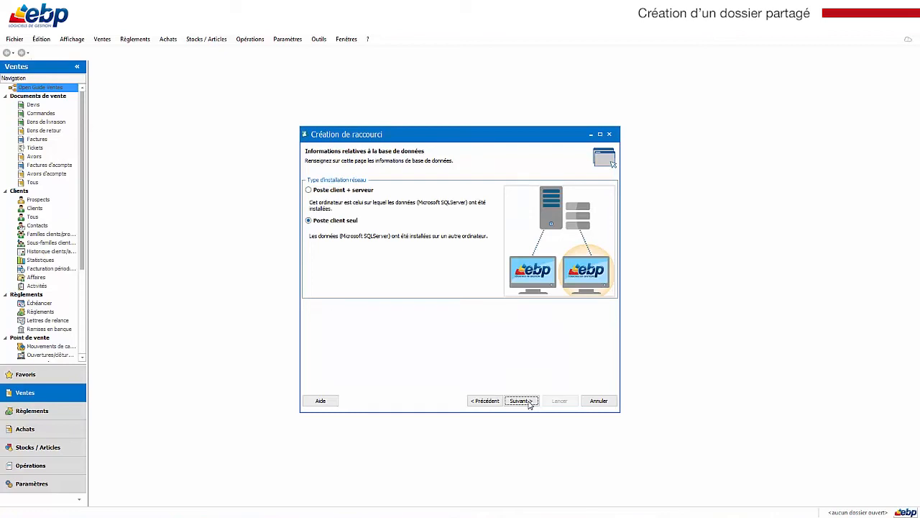
click(522, 401)
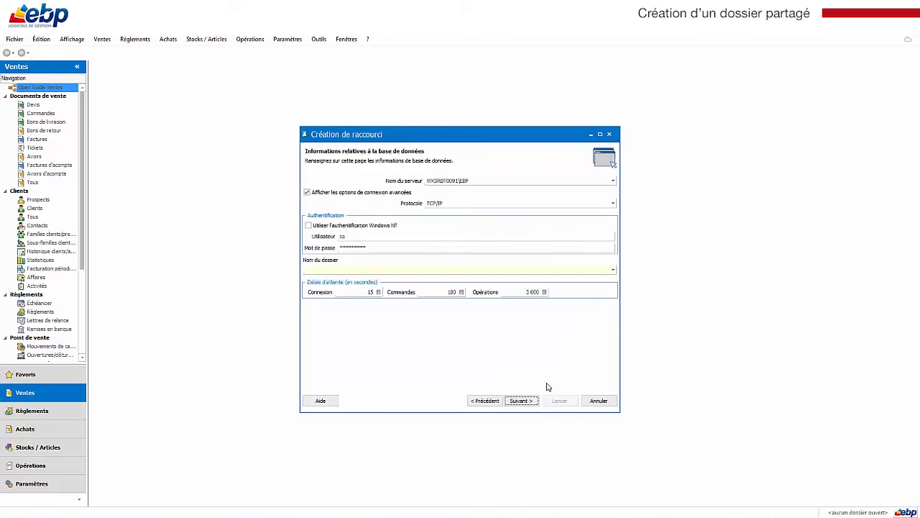
- Keep the server WKSRBT0091\EBP for the shortcut, choose the folder SARL JESSICA DECO, and continue to the parameter summary
click(612, 181)
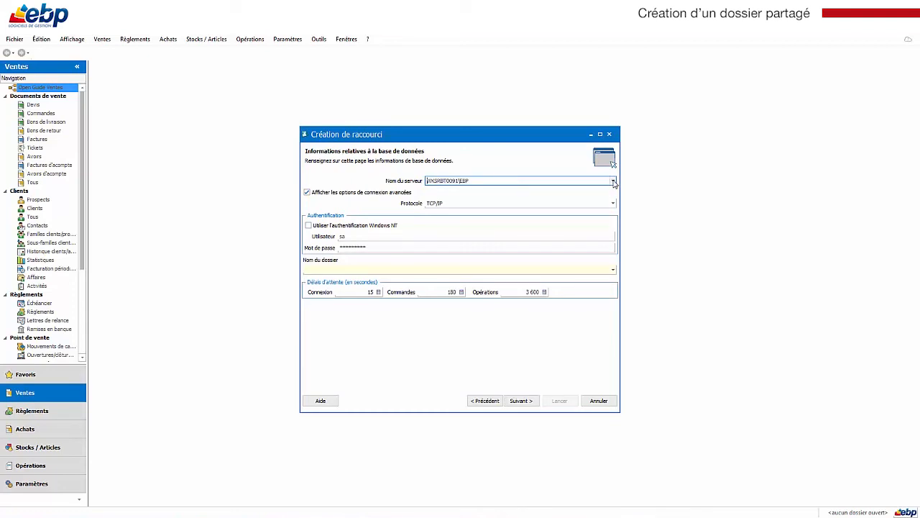
click(613, 181)
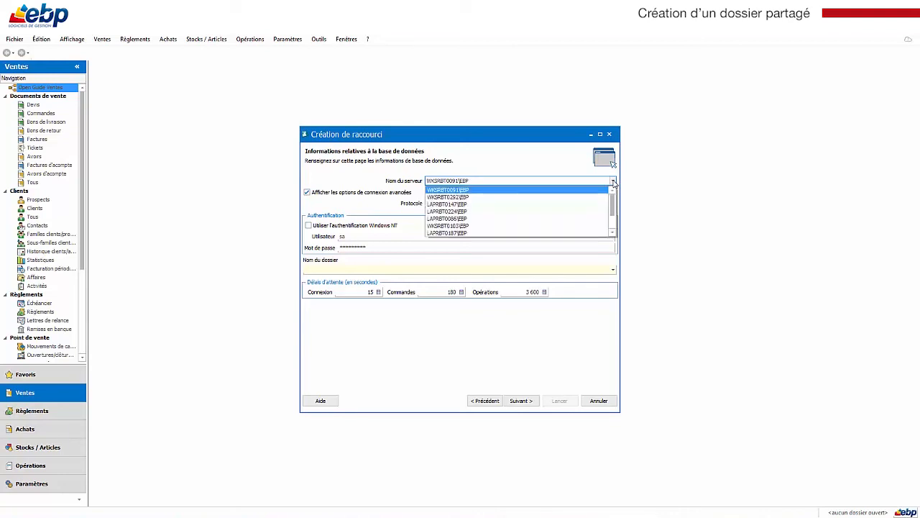
click(613, 183)
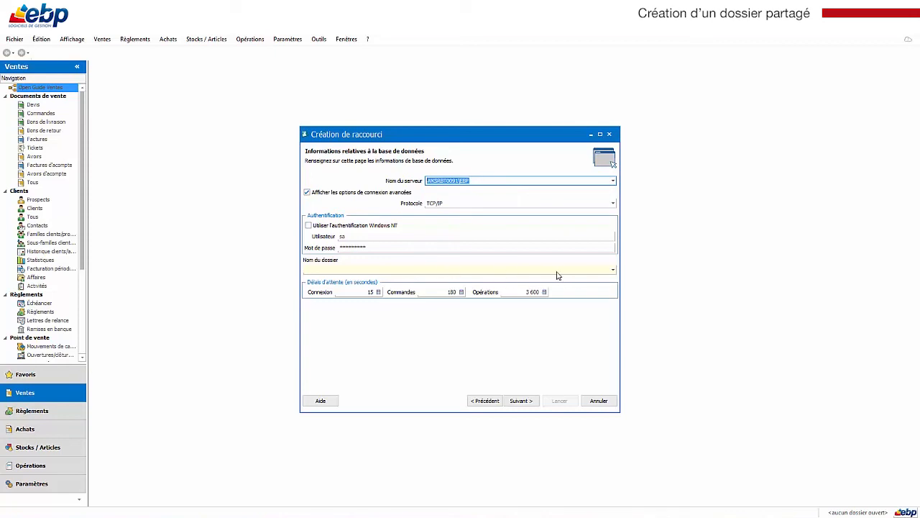
click(612, 270)
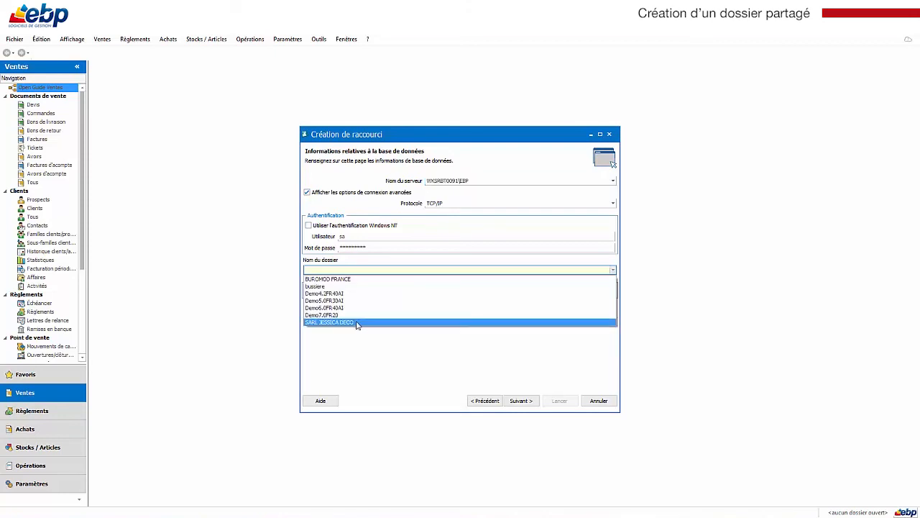
click(358, 324)
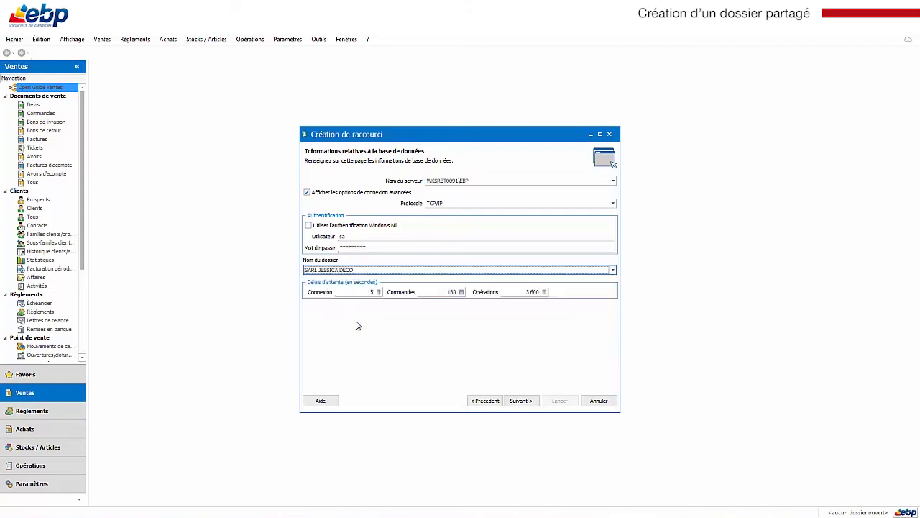
click(521, 402)
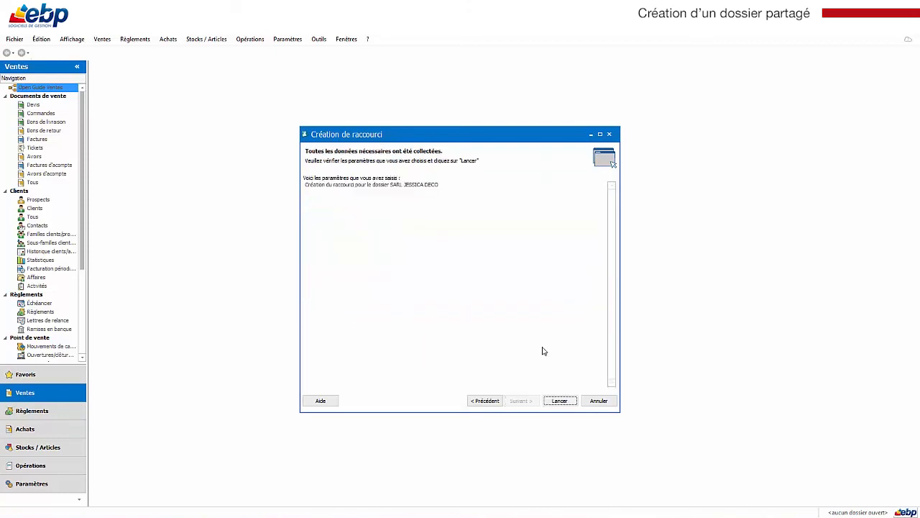
- Launch the shortcut creation, identify as user JP to open the folder, and close the wizard
click(559, 402)
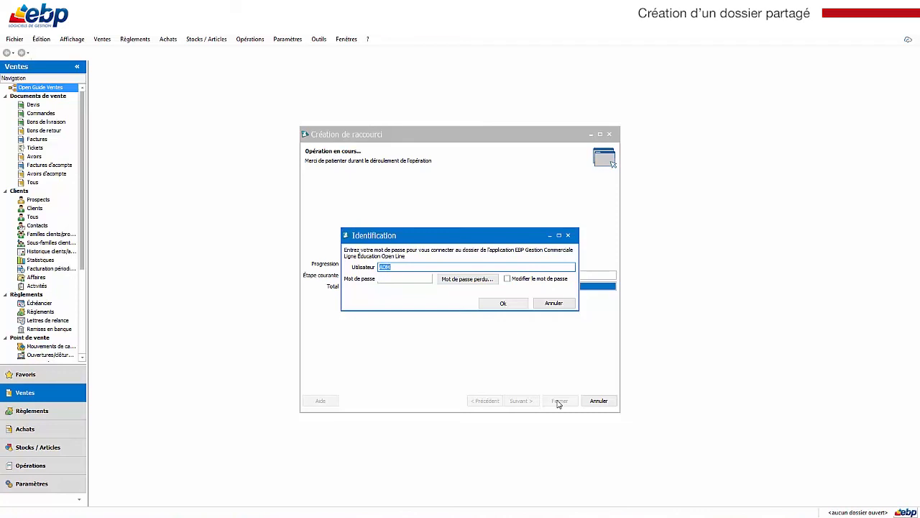
text(JP)
click(488, 305)
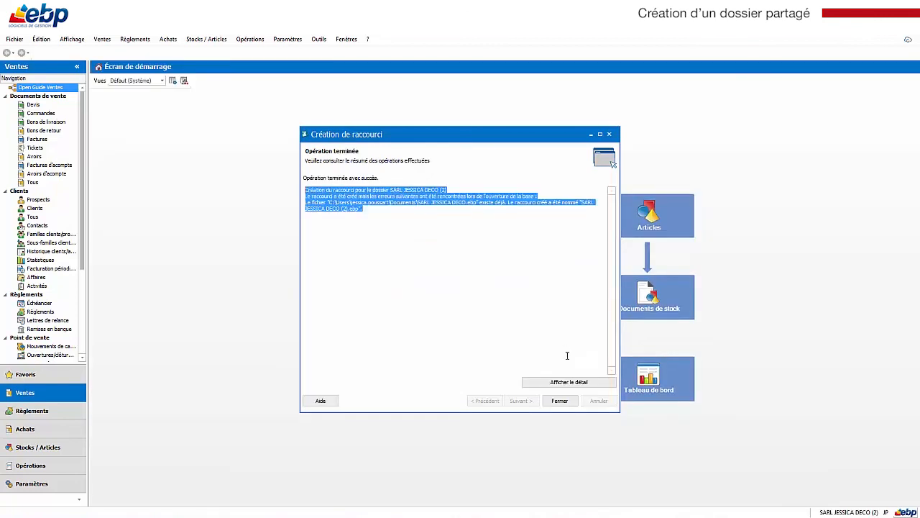
click(559, 401)
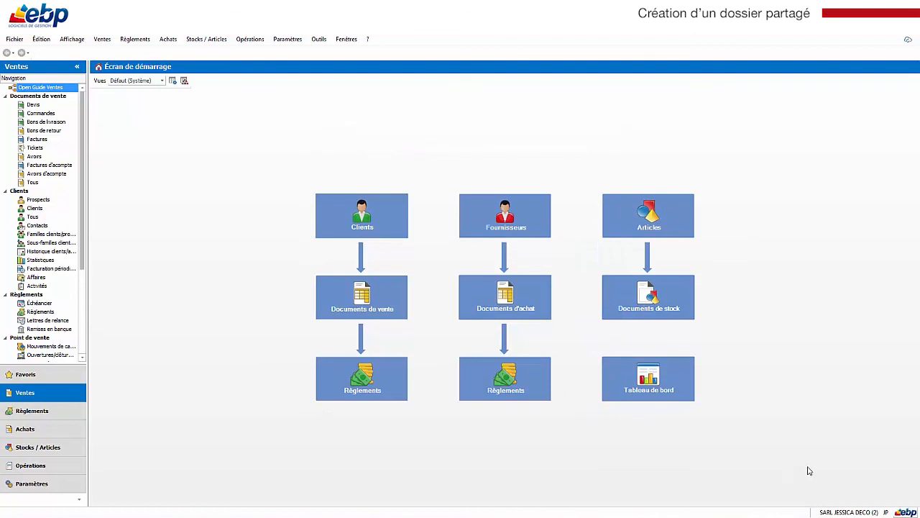
- Switch the open folder's user to ADM and confirm the identification
mouse_move(856, 509)
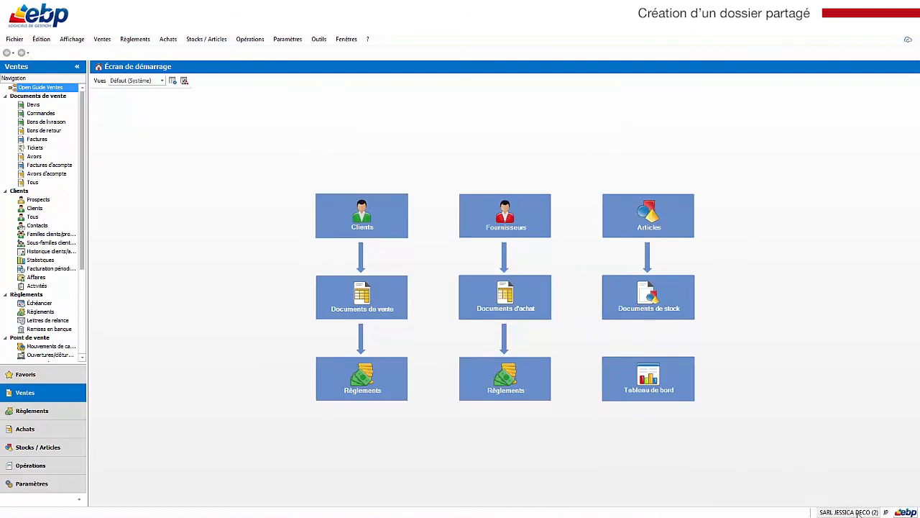
mouse_move(886, 512)
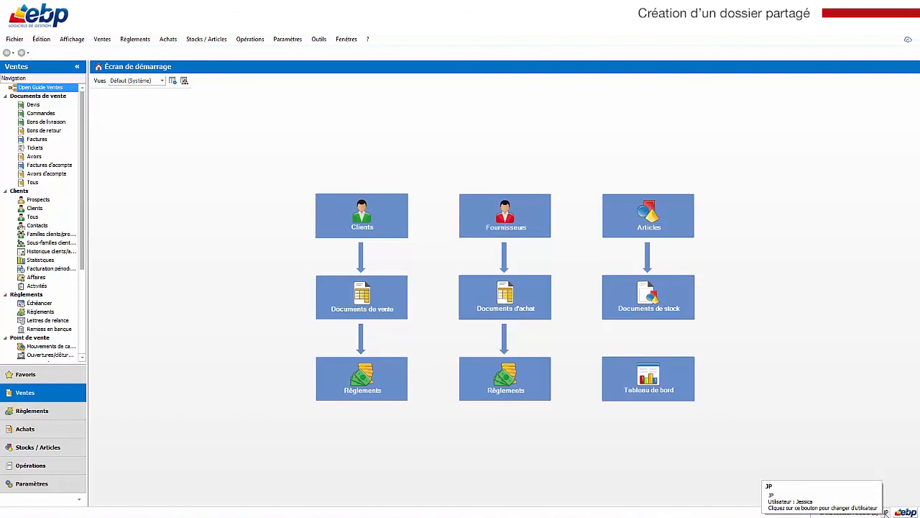
click(886, 512)
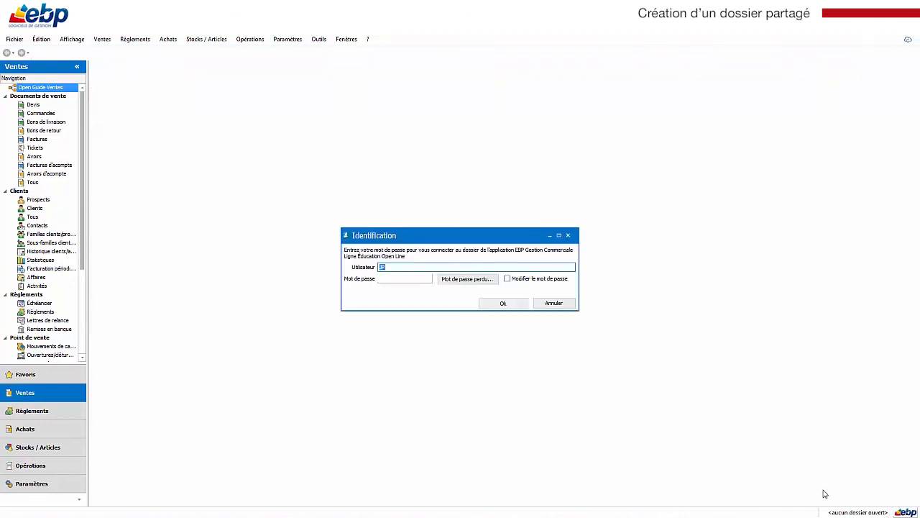
text(ADM)
click(503, 303)
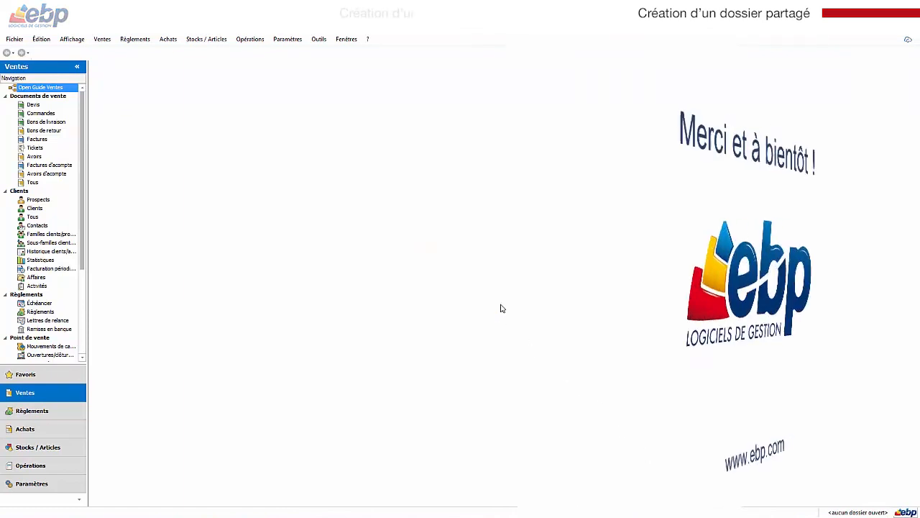